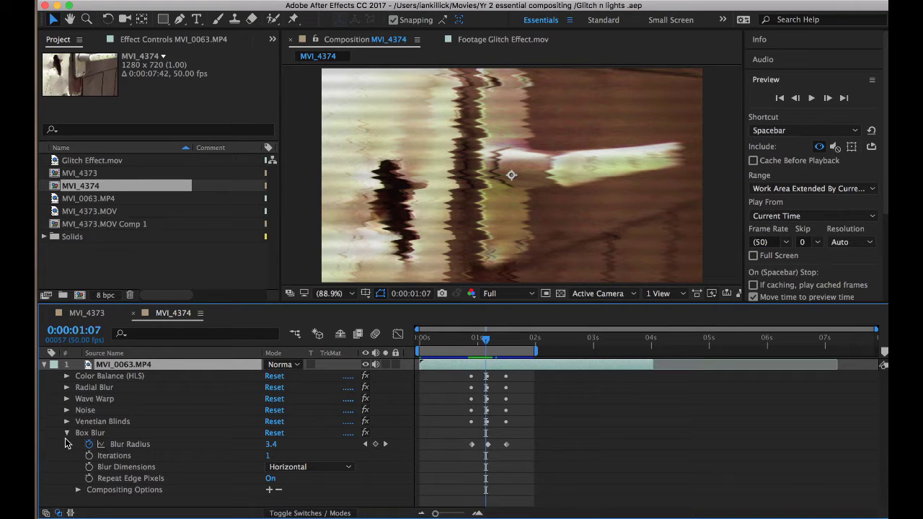
Fold away Box Blur and scrub across the keyframes to preview the glitch near 1 second
left_click(66, 435)
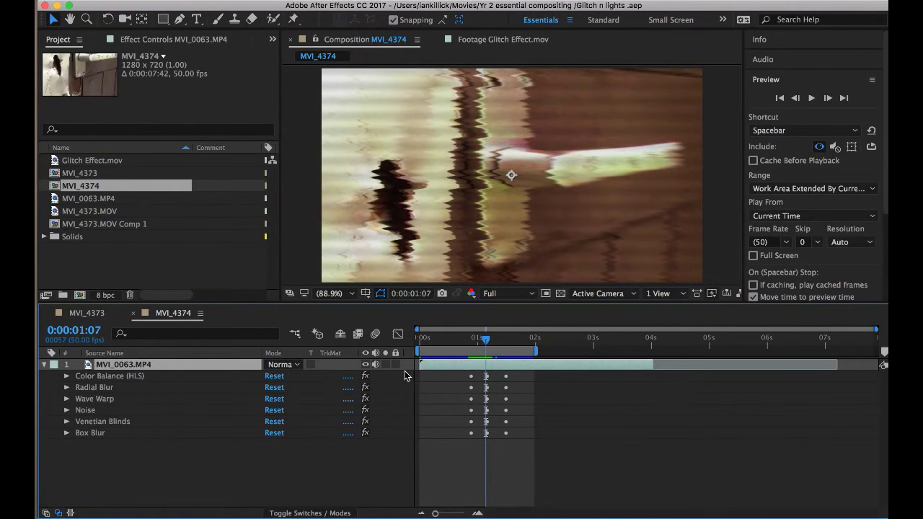
left_click(473, 345)
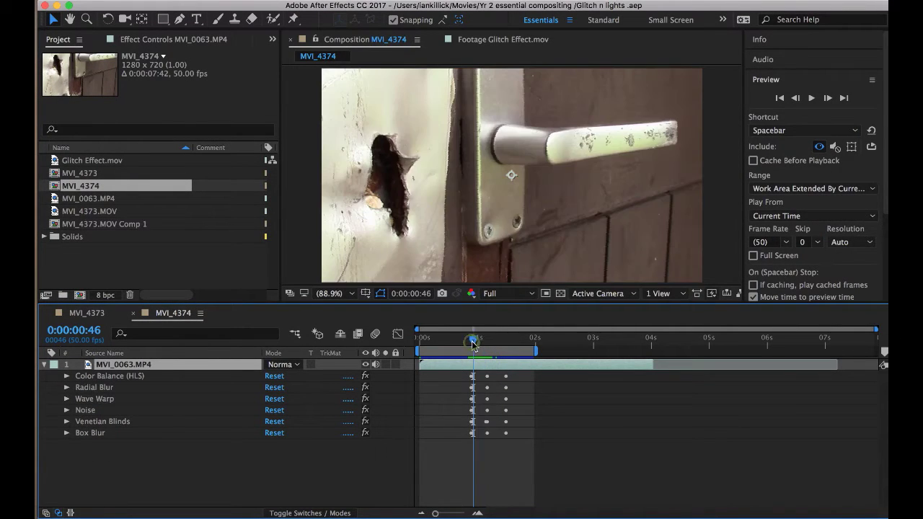
left_click_drag(472, 344, 487, 345)
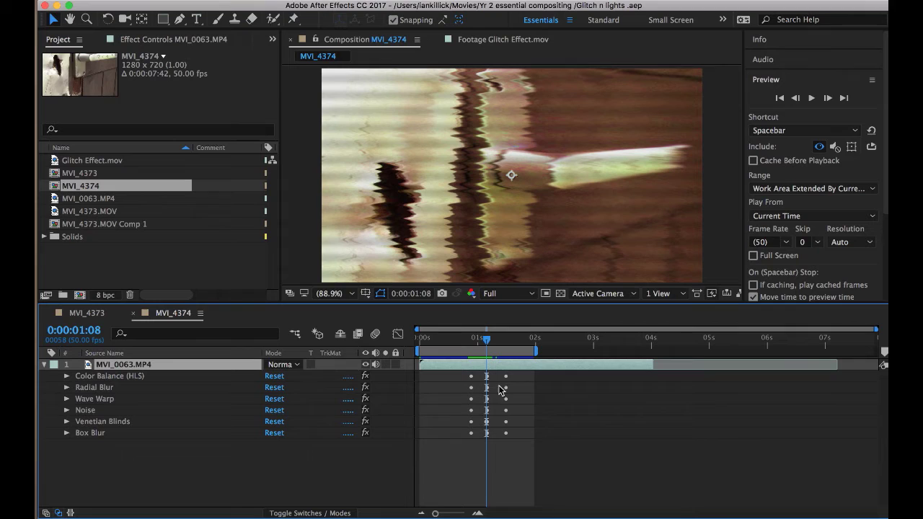
left_click_drag(488, 343, 474, 346)
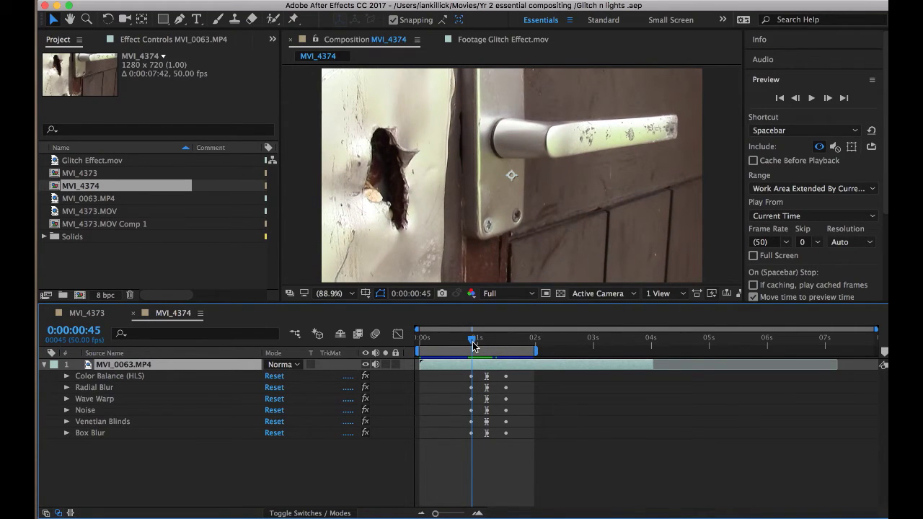
Set Color Balance (HLS) Saturation to a 30.0 peak at 1:09 and confirm 0.0 at 1:25
left_click(67, 376)
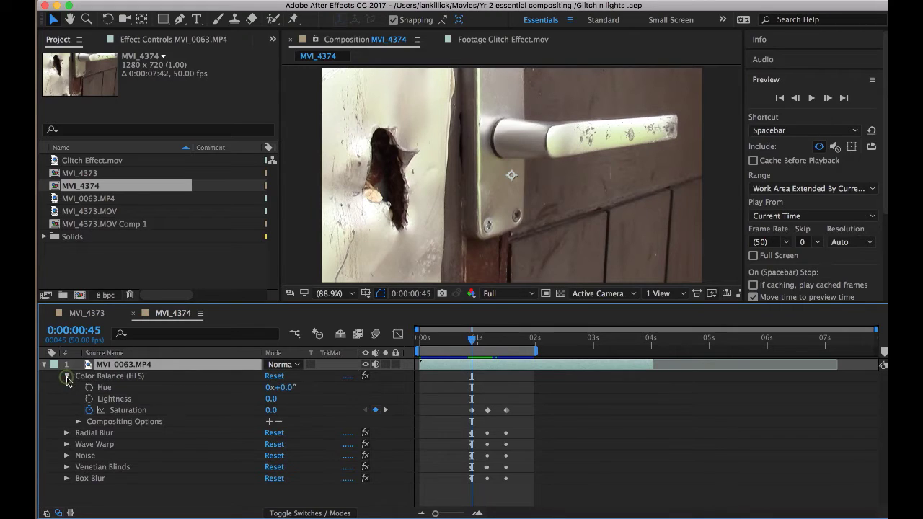
left_click(130, 411)
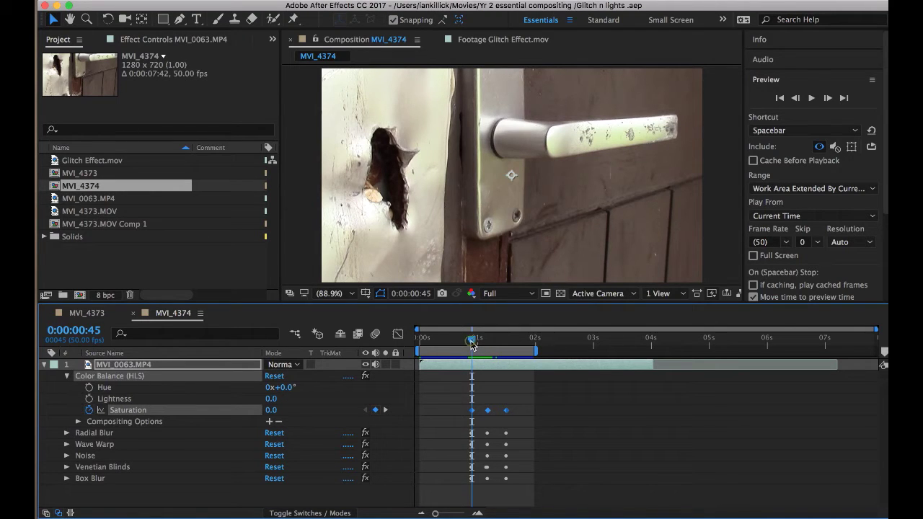
left_click_drag(472, 343, 488, 349)
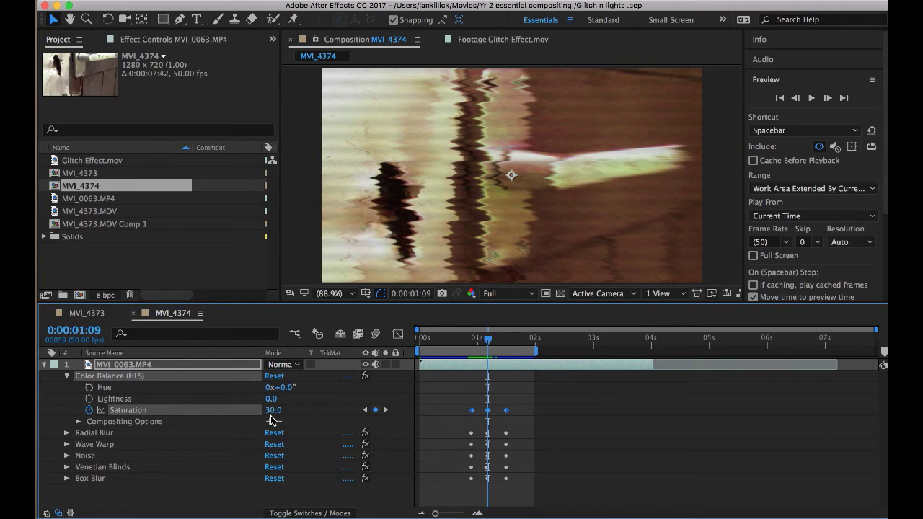
left_click(311, 396)
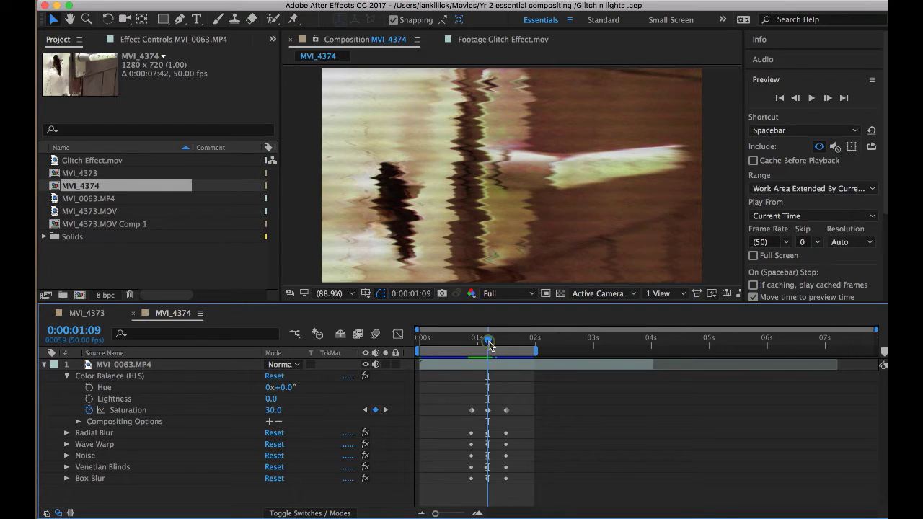
left_click_drag(490, 343, 509, 352)
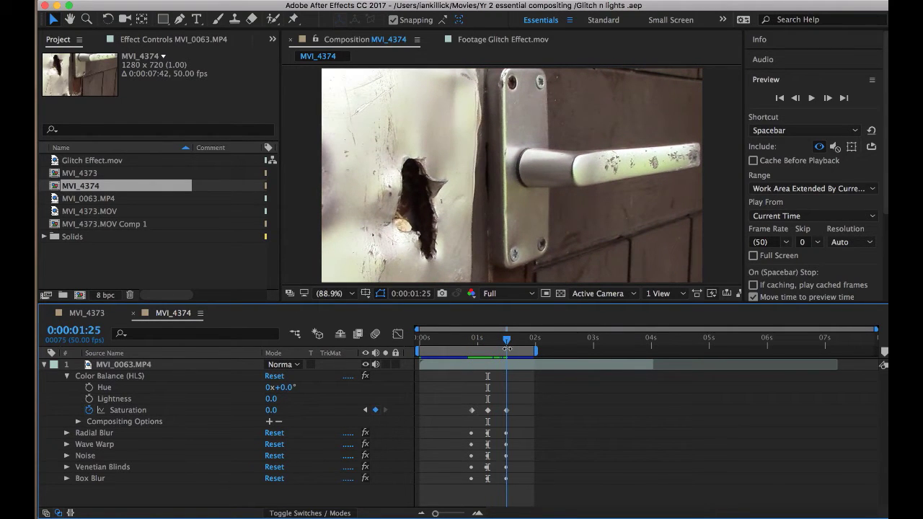
left_click(271, 410)
left_click(311, 422)
Open Radial Blur and check its starting Amount of 0 at 0:45
left_click(44, 364)
left_click(44, 365)
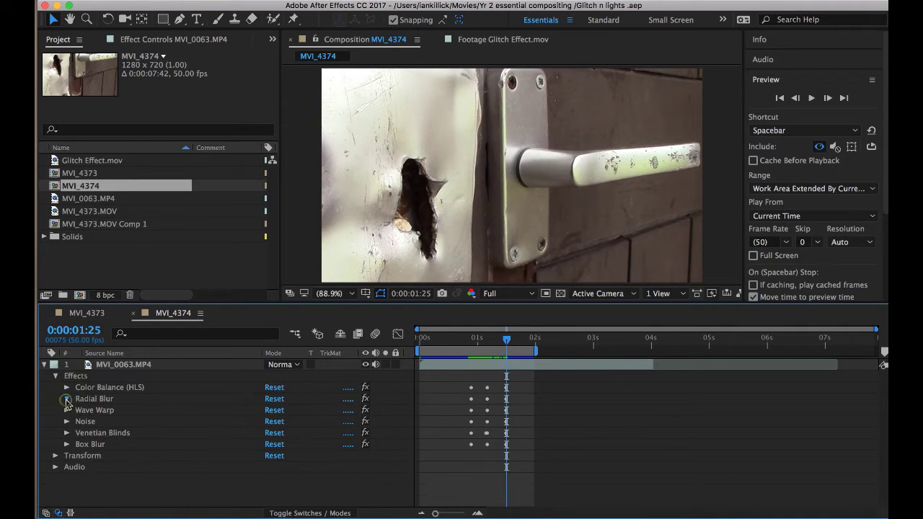
left_click(67, 399)
left_click_drag(473, 345, 473, 347)
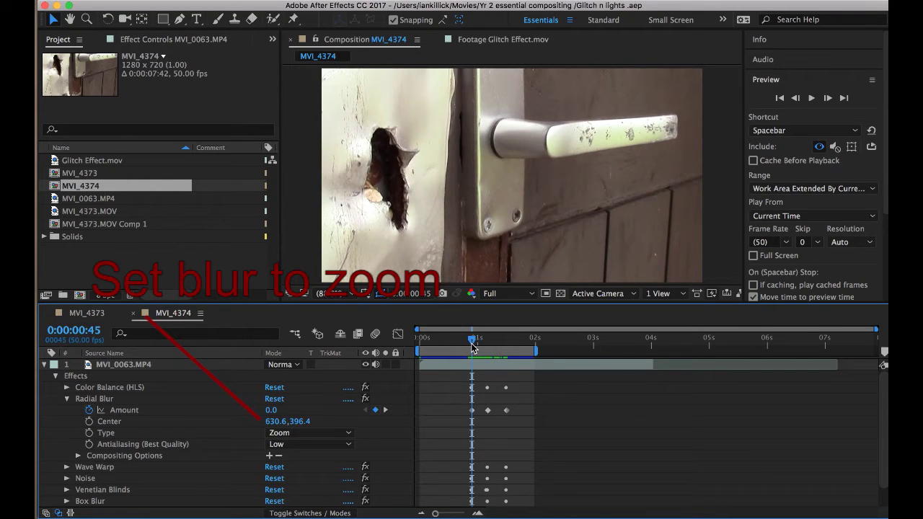
left_click(270, 410)
left_click(303, 409)
Check the 10.0 Amount peak at 1:09, enter 0 at 1:25, and fold Radial Blur away
left_click_drag(472, 338, 490, 348)
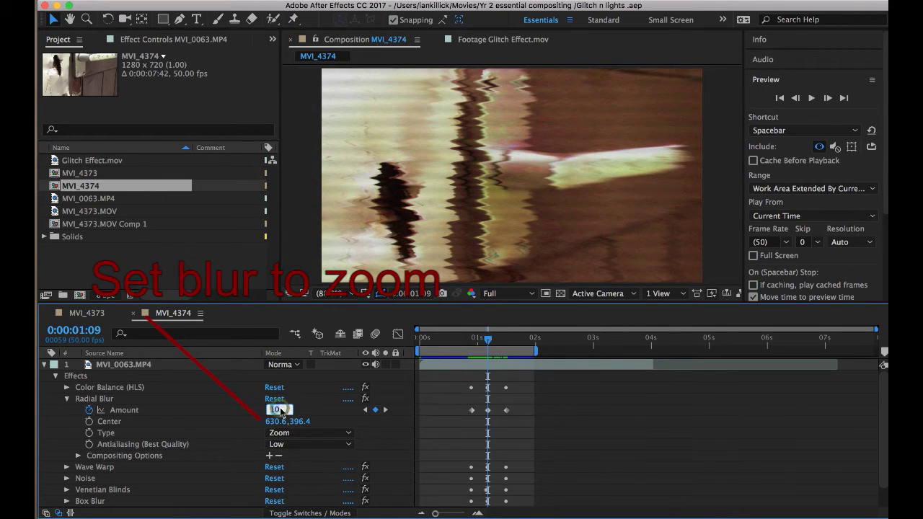
type("0")
left_click_drag(487, 340, 508, 349)
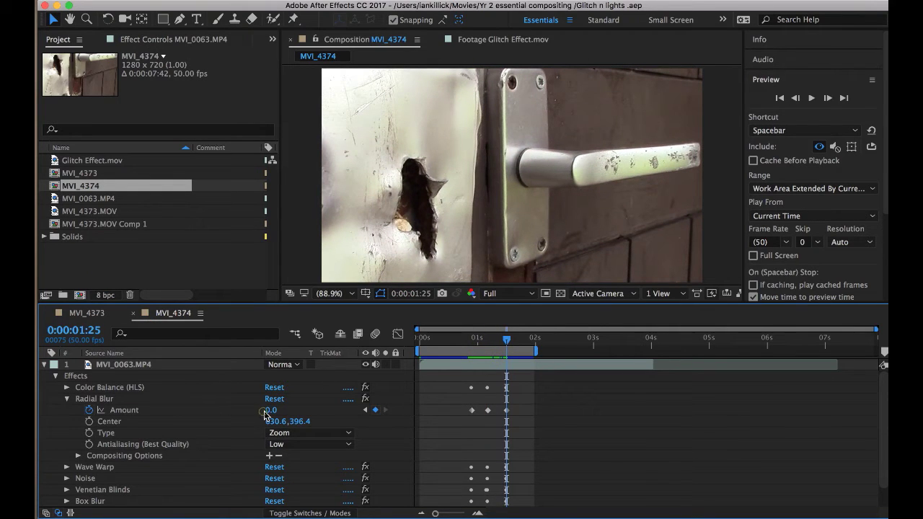
left_click(67, 399)
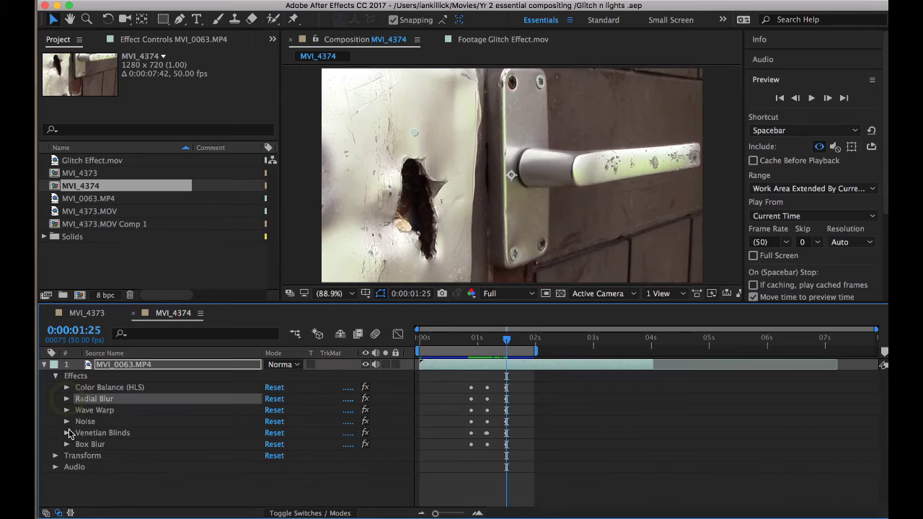
Open Wave Warp and set its 1:09 peak to Wave Height 79 and Wave Speed -0.1
left_click(66, 411)
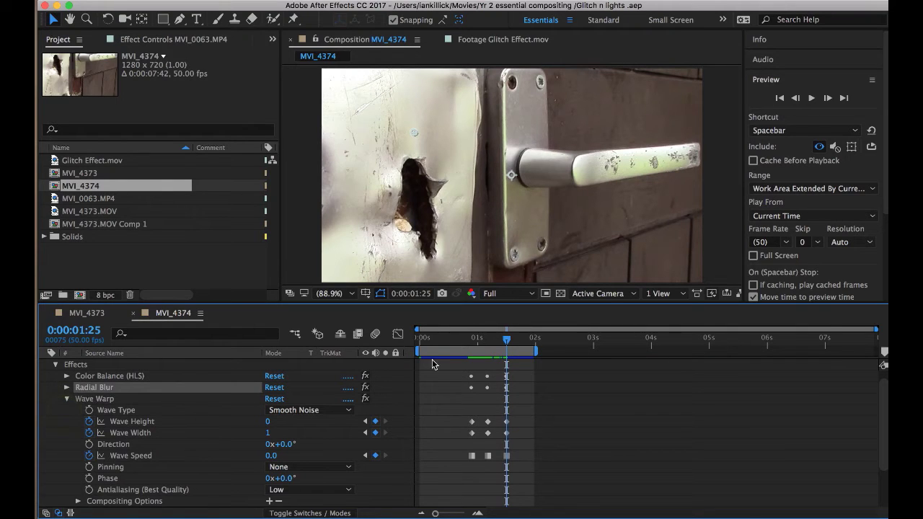
left_click(473, 341)
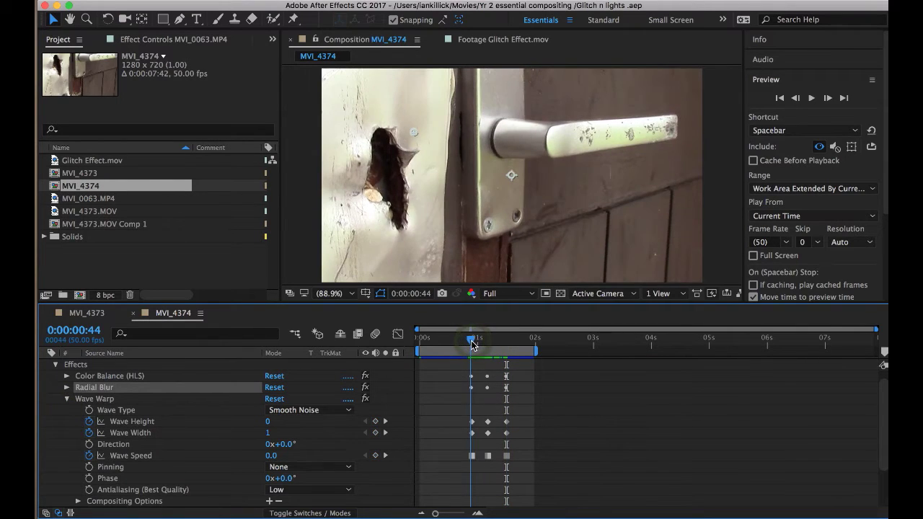
left_click_drag(471, 341, 471, 345)
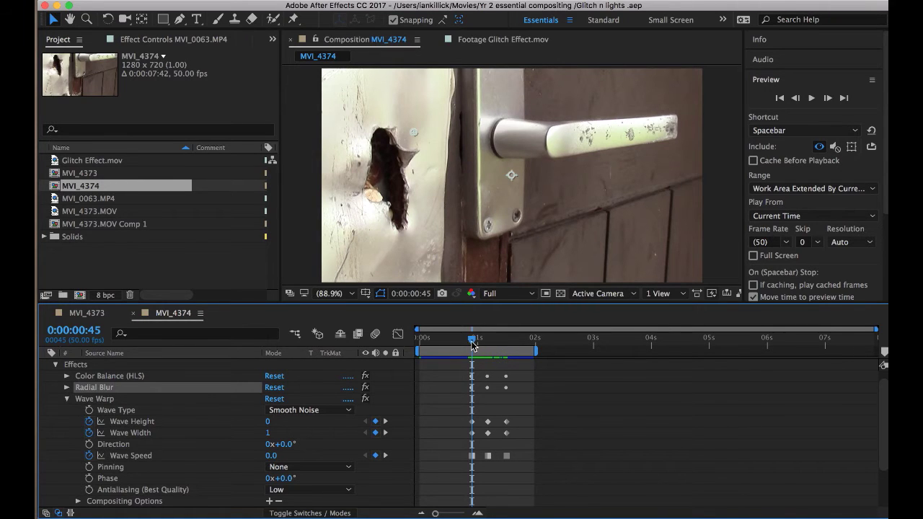
left_click_drag(473, 345, 489, 348)
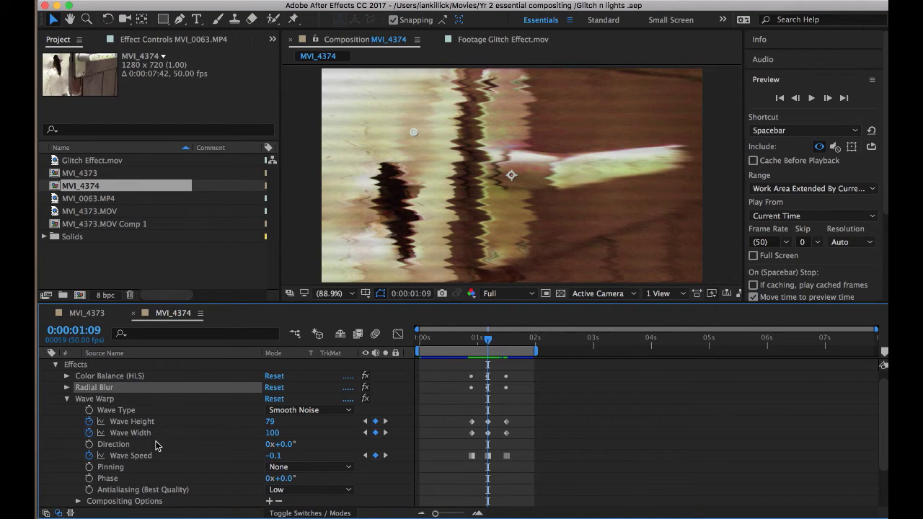
left_click(271, 421)
key("Return")
left_click(266, 456)
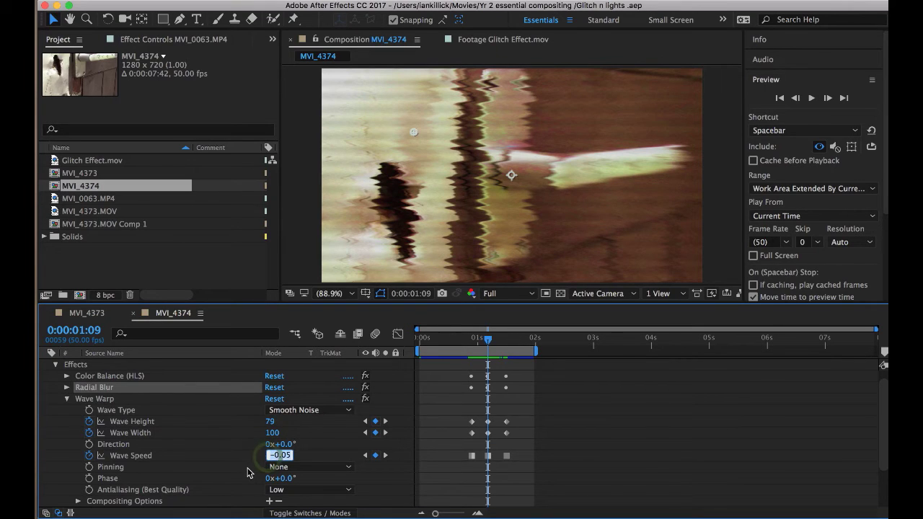
type("-0.1")
key("Return")
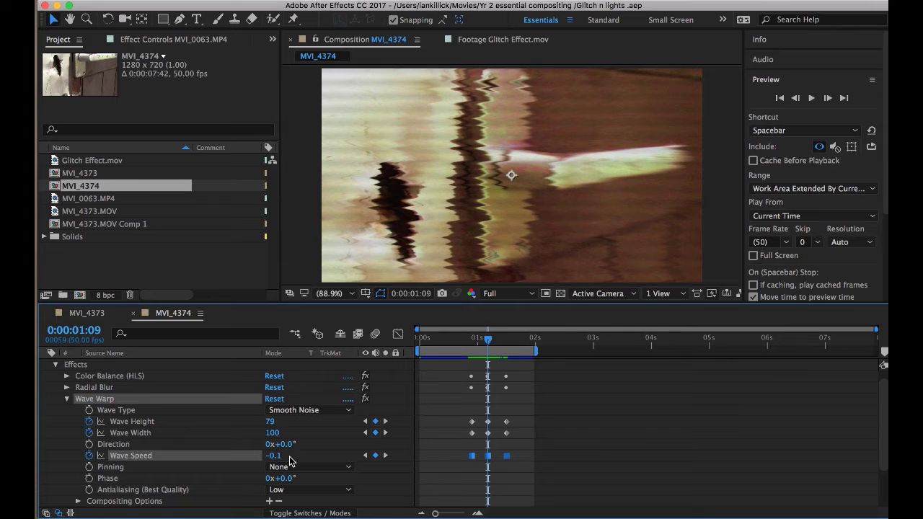
At 1:25, keep Smooth Noise as the wave type and fold Wave Warp away
left_click_drag(488, 343, 507, 348)
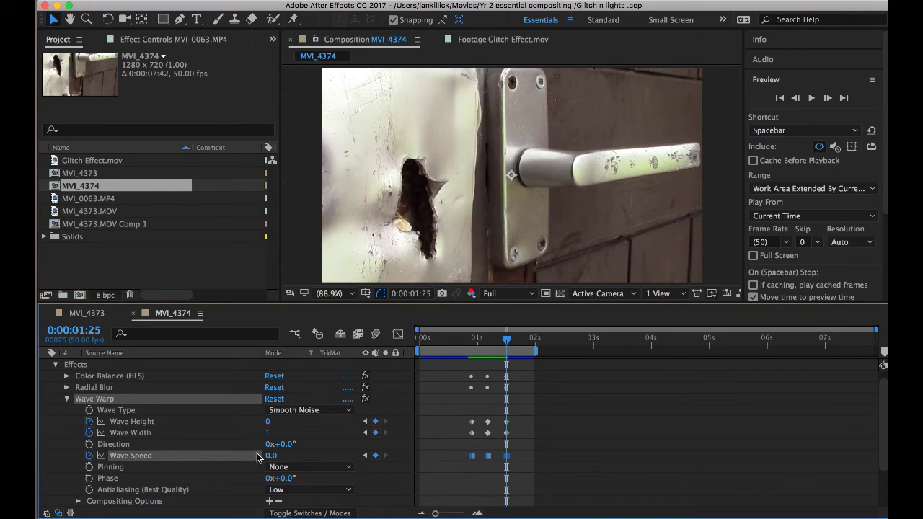
left_click(303, 415)
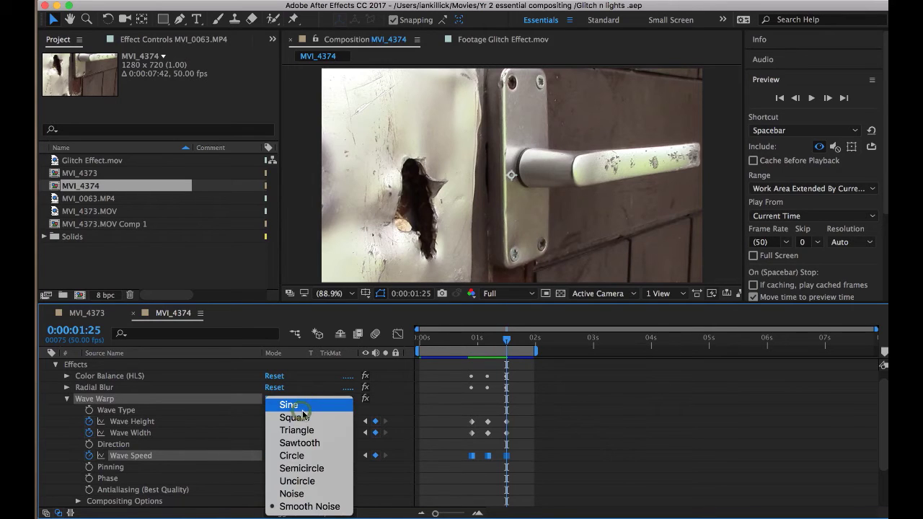
left_click(300, 506)
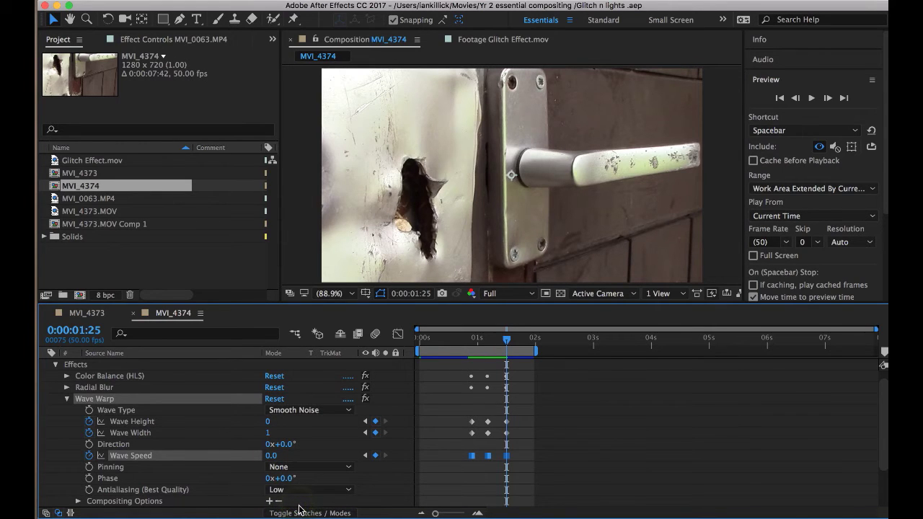
left_click(67, 398)
Open Noise and verify Amount of Noise: 0% at 0:44, 20.0% at 1:09, 0.0% at 1:25
left_click(67, 421)
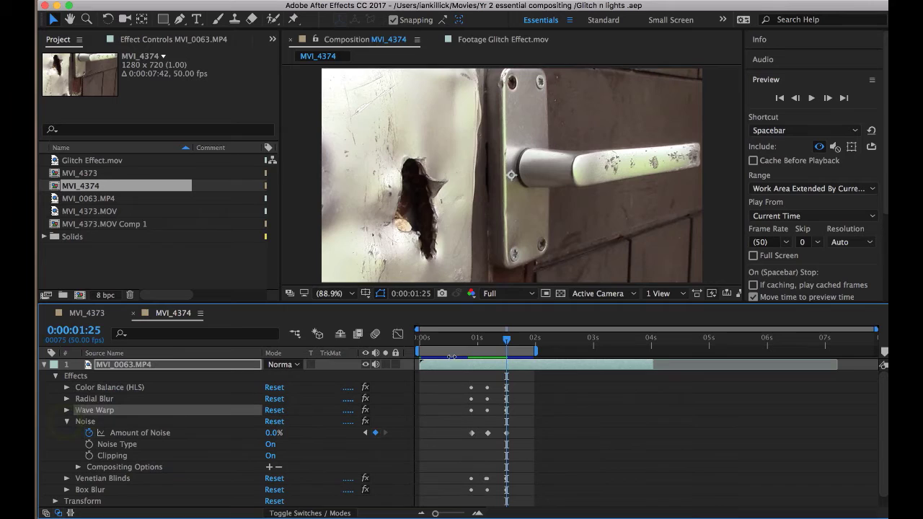
left_click_drag(473, 344, 473, 345)
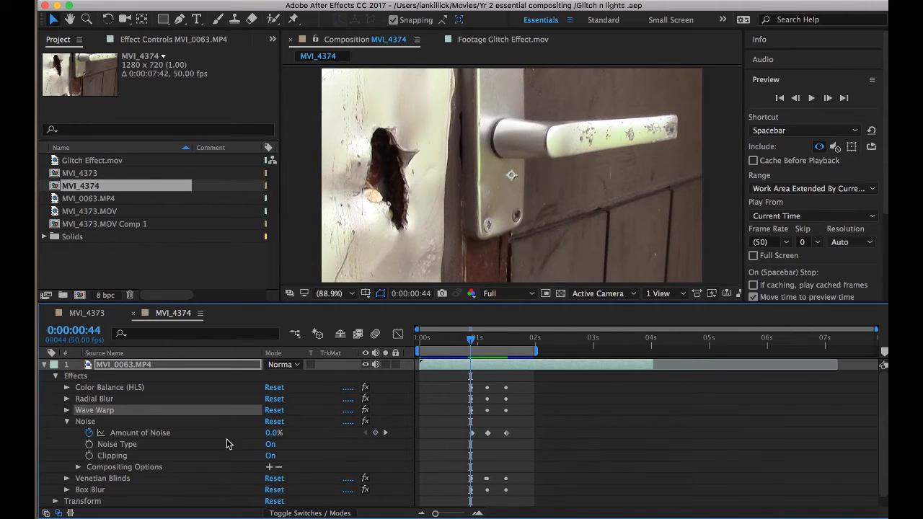
left_click(273, 432)
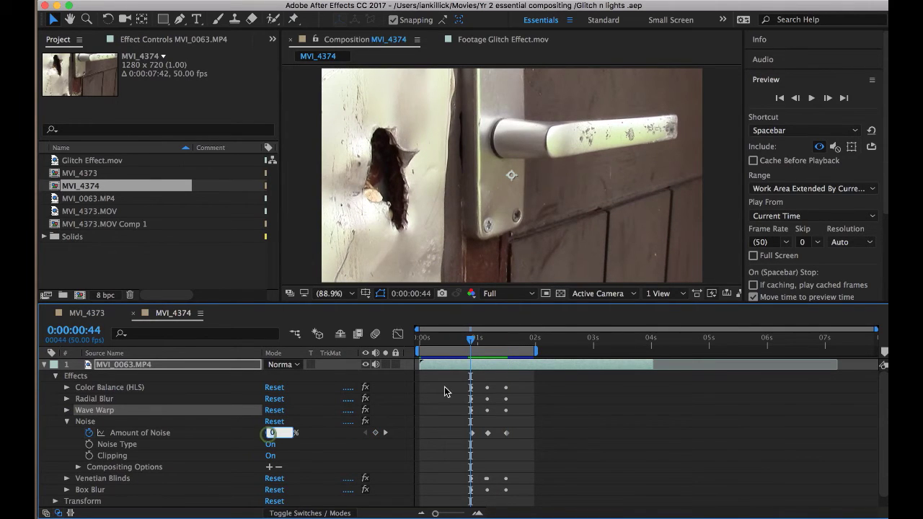
left_click(487, 340)
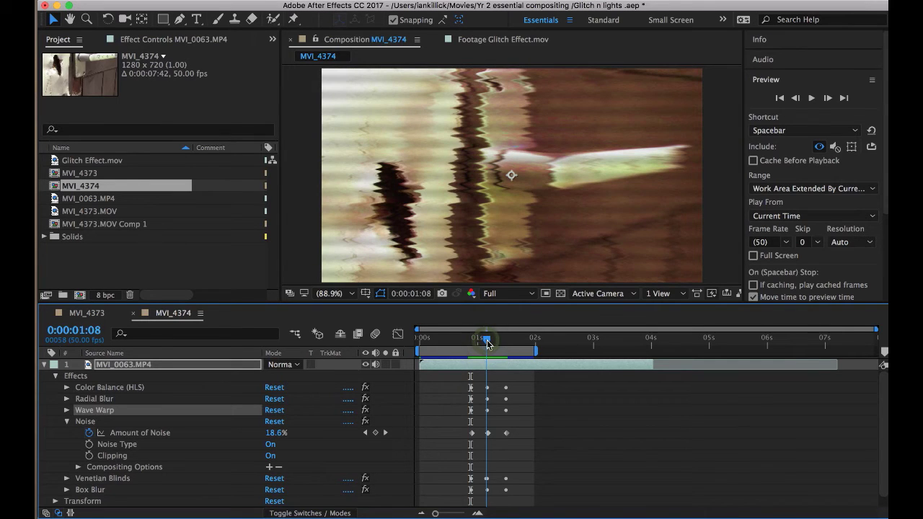
left_click_drag(487, 340, 488, 343)
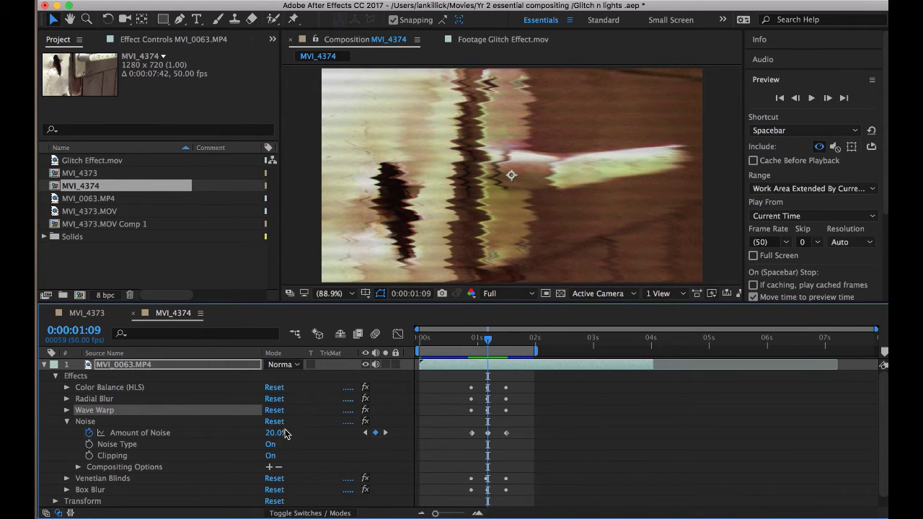
left_click(507, 346)
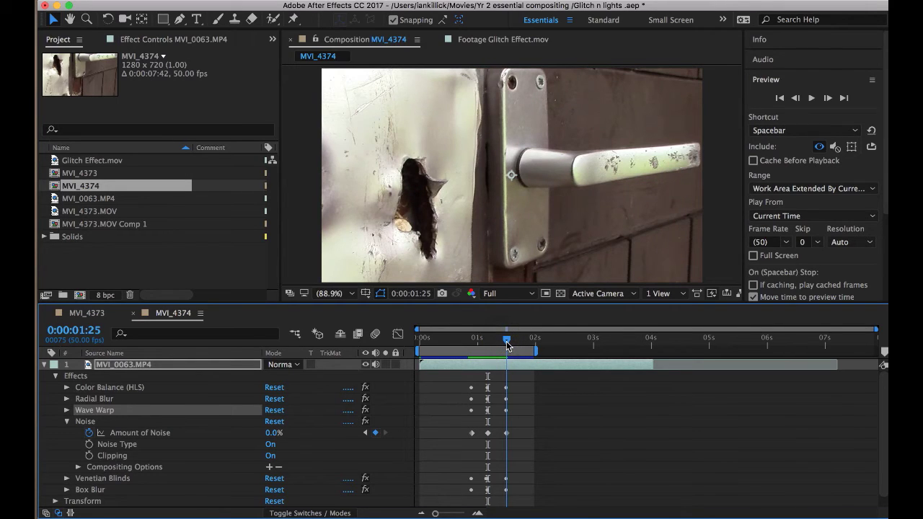
left_click(239, 447)
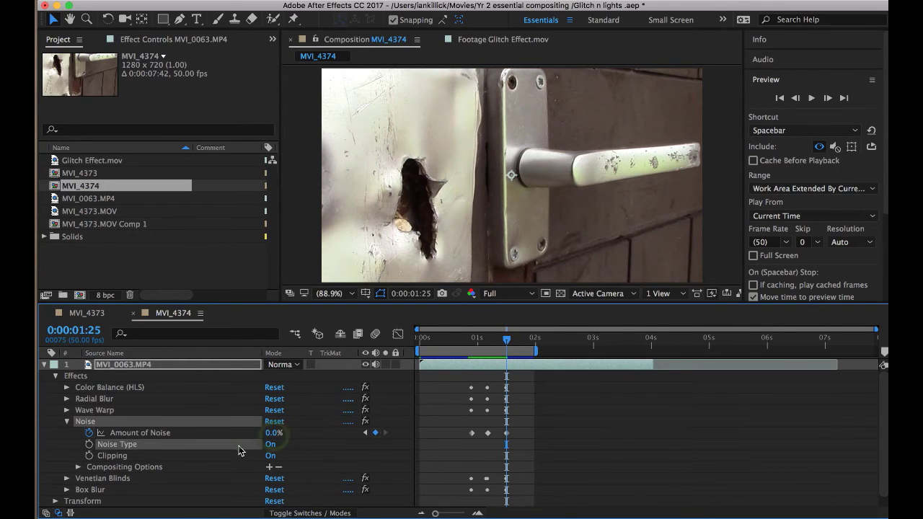
Collapse Noise, open Venetian Blinds, and select its Width keyframes at 0:45
left_click(67, 422)
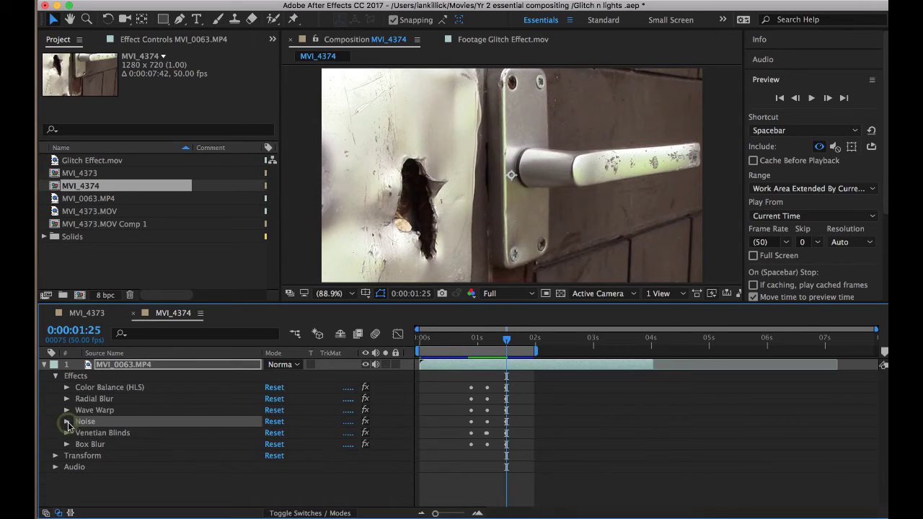
left_click(66, 433)
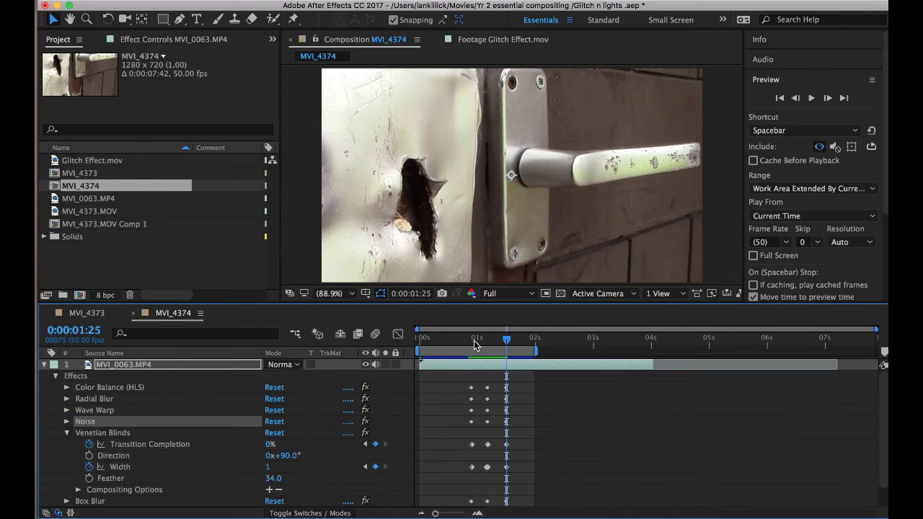
left_click_drag(474, 345, 472, 345)
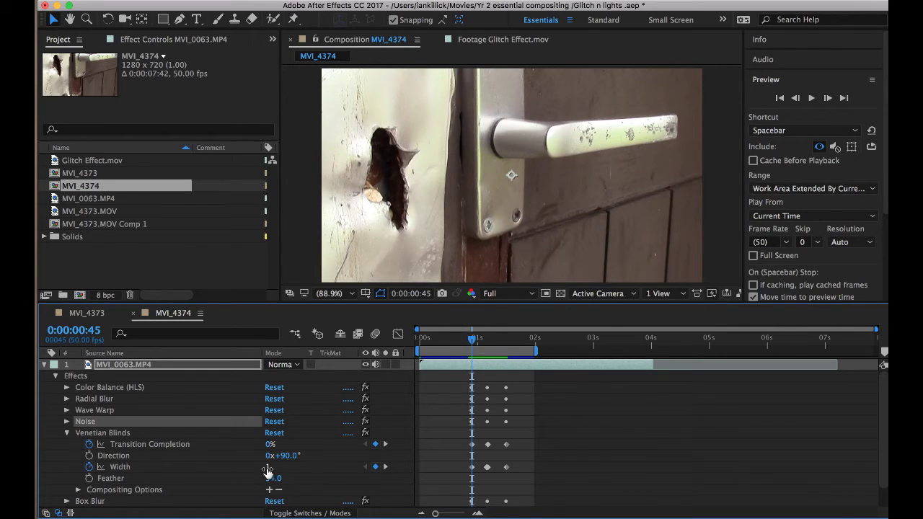
left_click(259, 467)
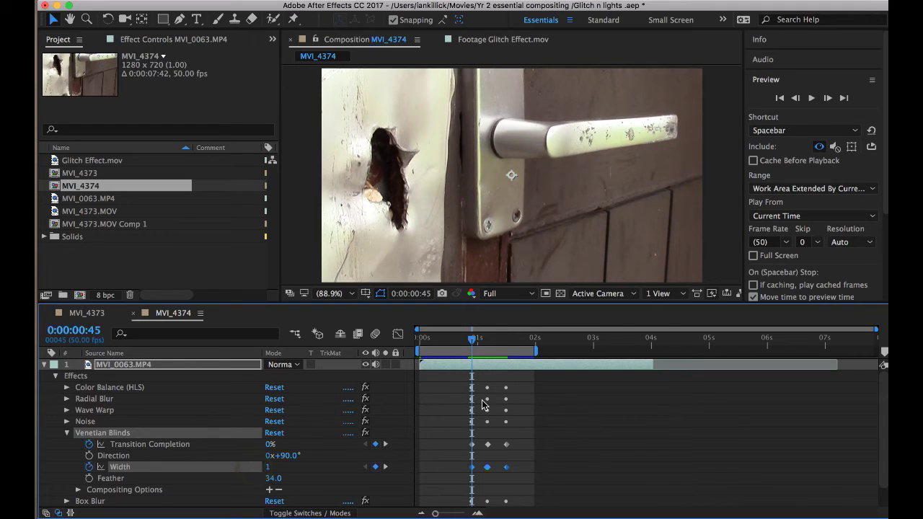
At the 1:09 peak, set Transition Completion 15%, Width 45, and Feather 34.0
left_click_drag(473, 345, 487, 345)
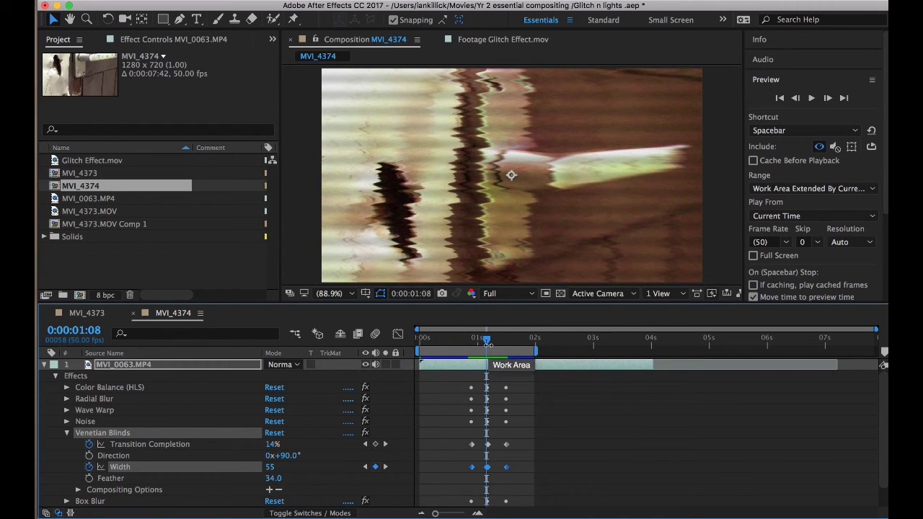
left_click(828, 99)
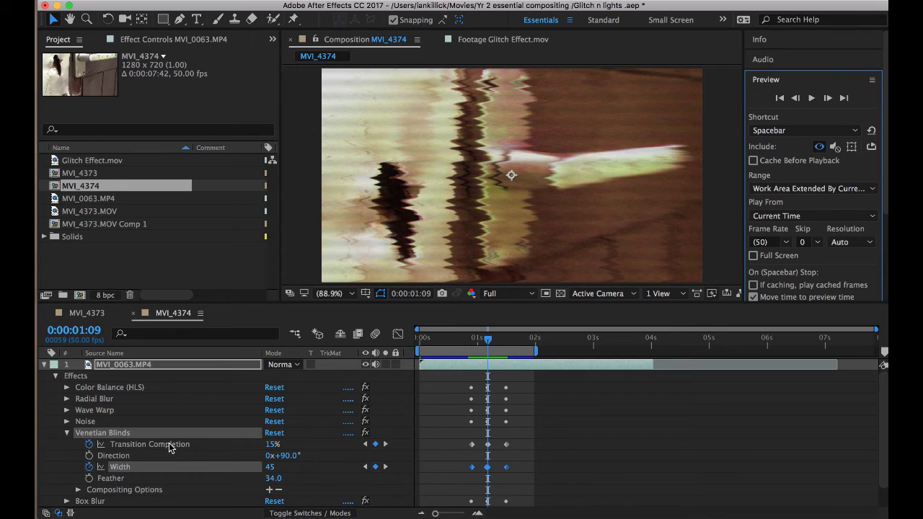
left_click(271, 444)
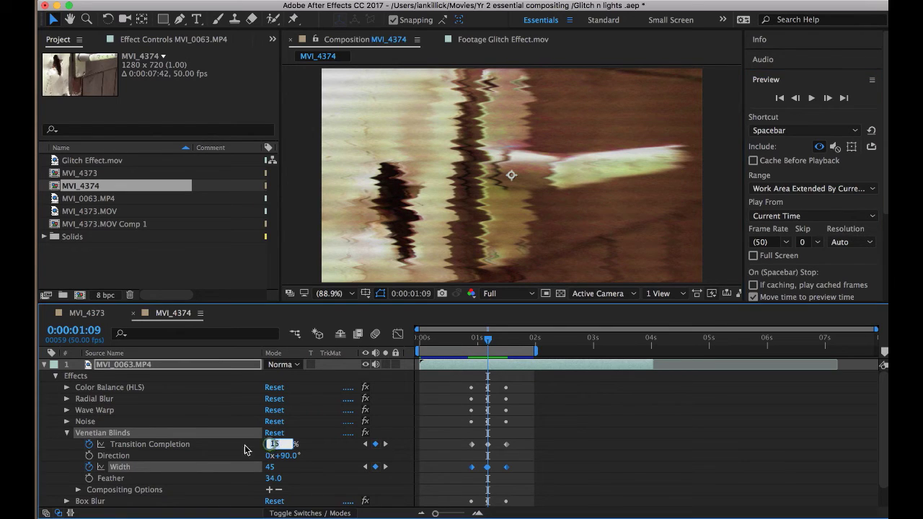
key("Return")
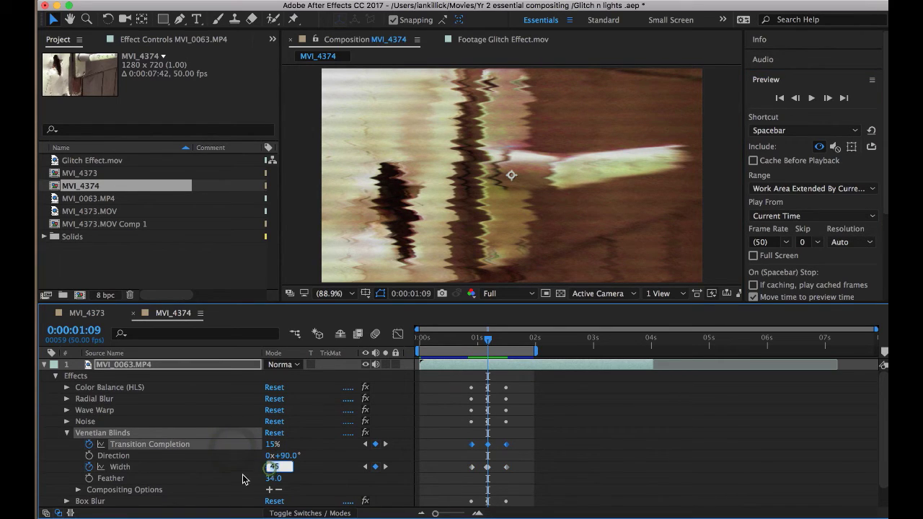
left_click(241, 479)
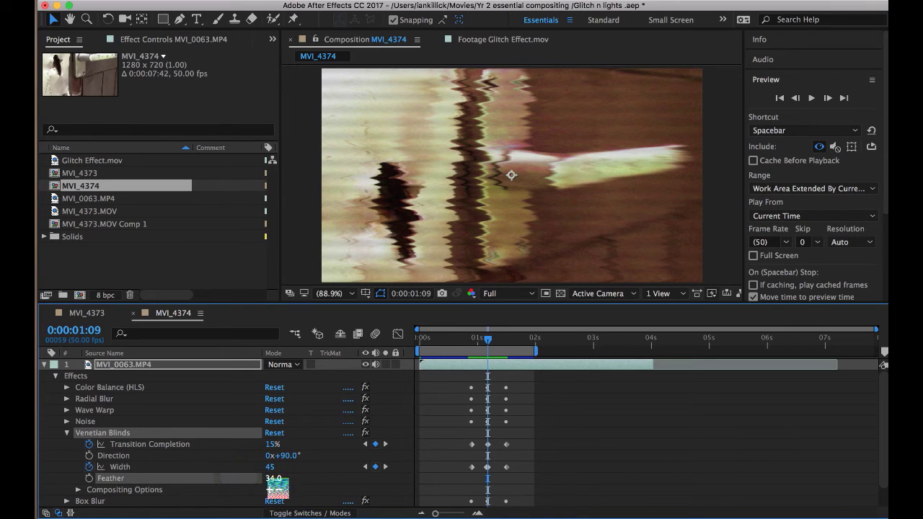
left_click(273, 478)
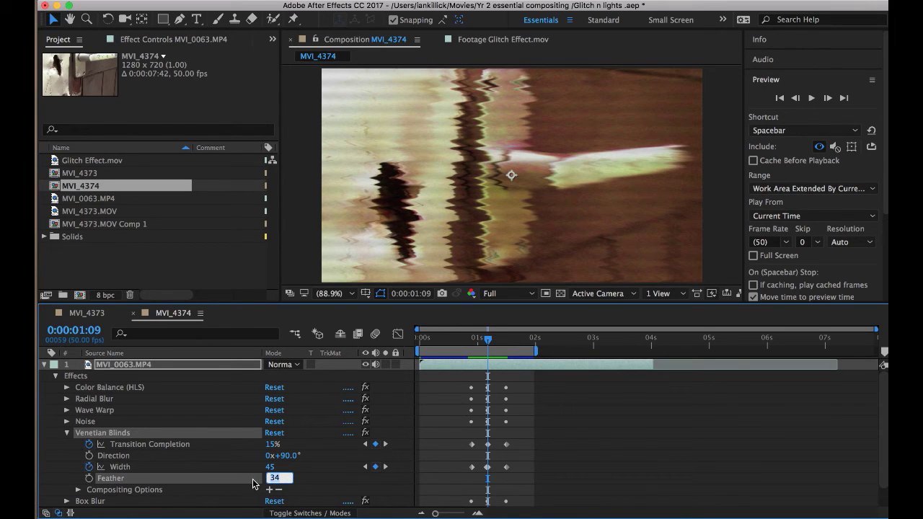
left_click(332, 479)
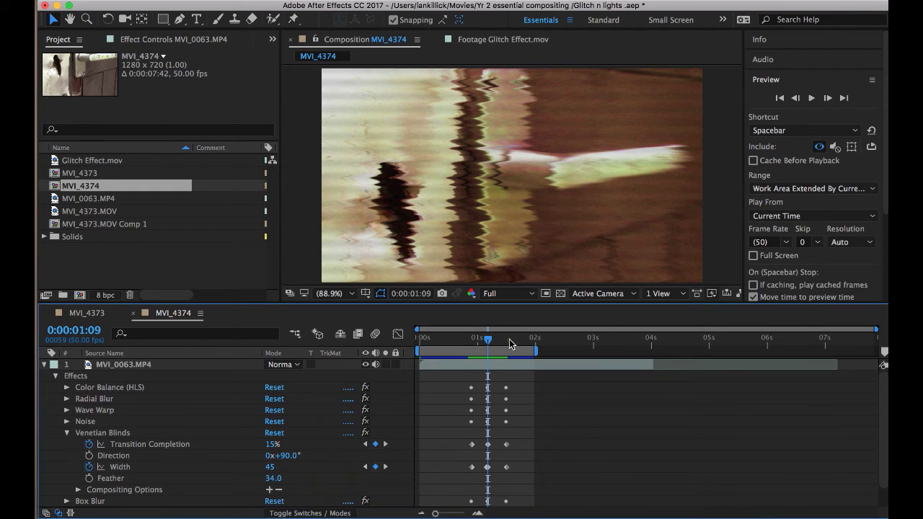
Step onto the 1:25 keyframes to confirm 0% completion and Width 1
left_click(510, 340)
left_click_drag(510, 339, 507, 342)
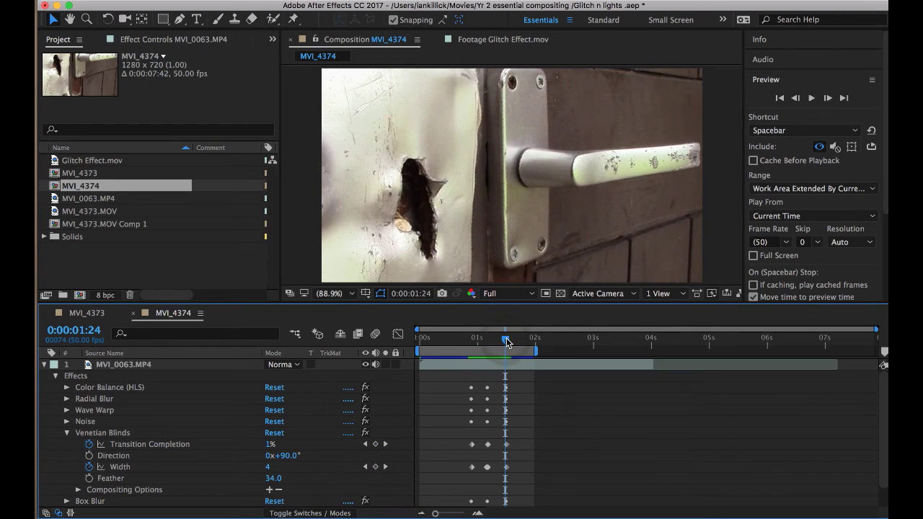
left_click(828, 98)
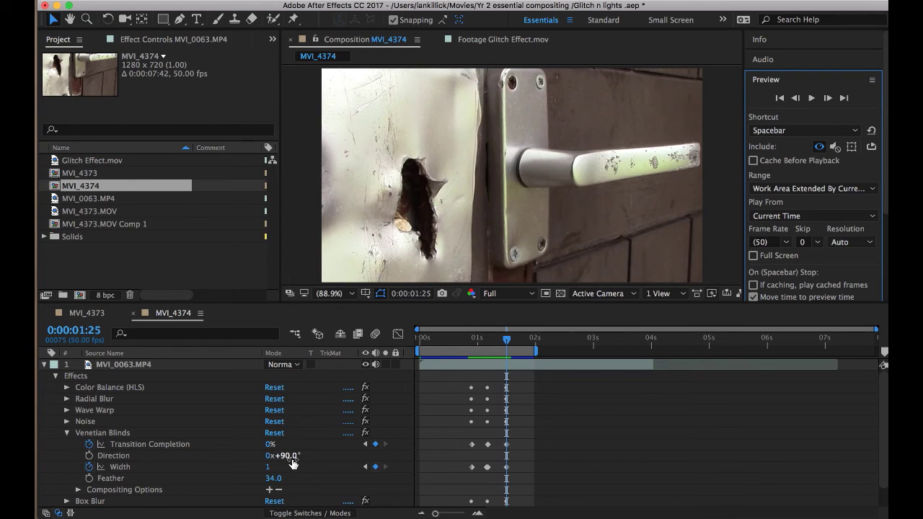
Open Box Blur and check Blur Radius: 0.0 at 0:45, 4.0 at 1:09, 0.0 at 1:25
left_click(67, 444)
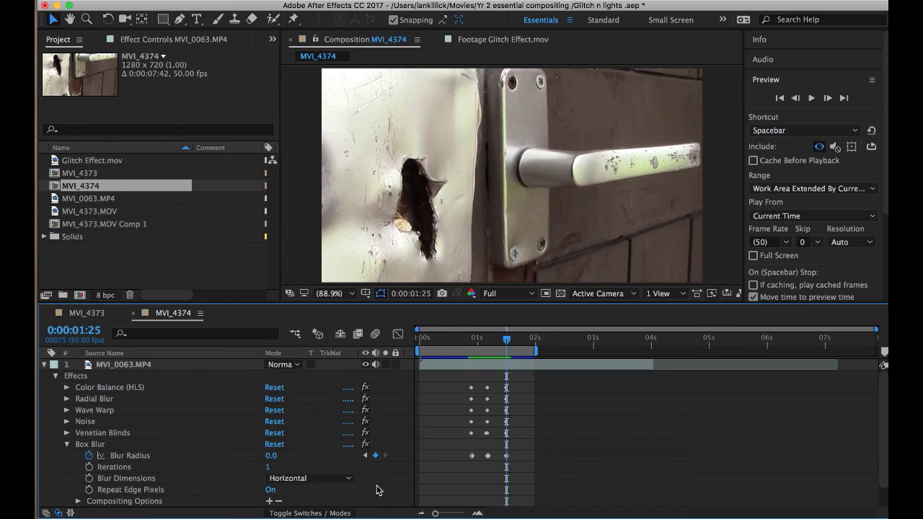
scroll(376, 485, "down", 2)
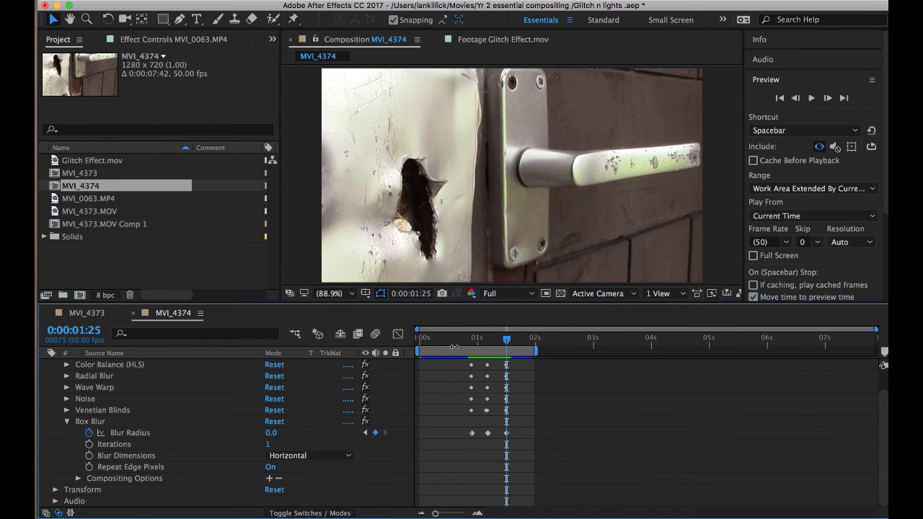
left_click(470, 341)
left_click_drag(470, 342, 472, 342)
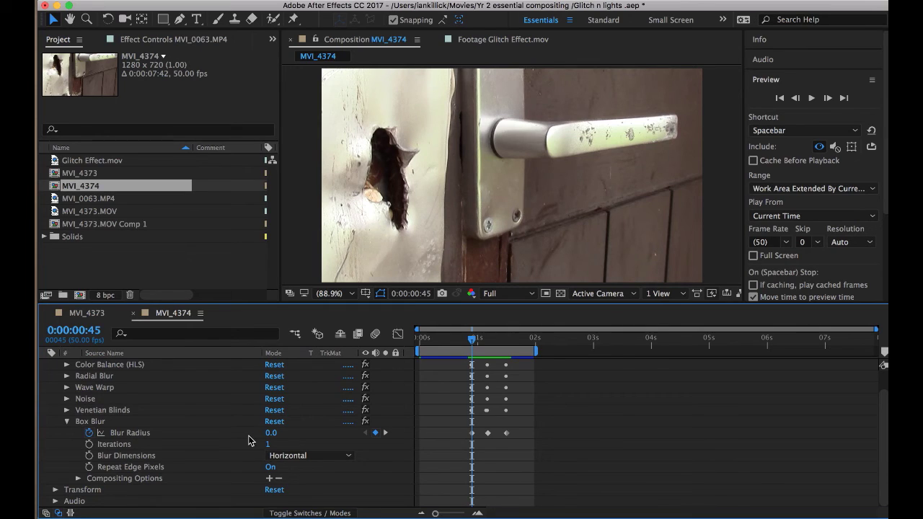
left_click_drag(485, 342, 489, 344)
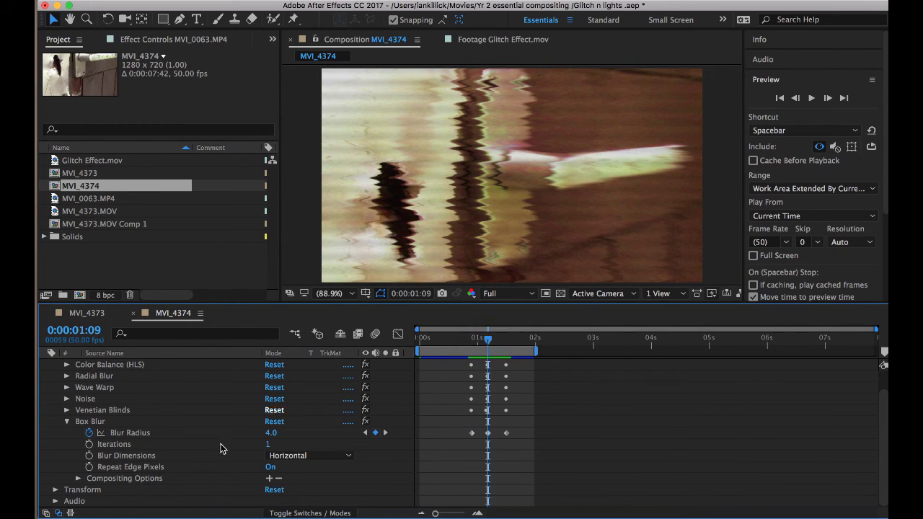
left_click(508, 342)
left_click_drag(508, 345, 509, 347)
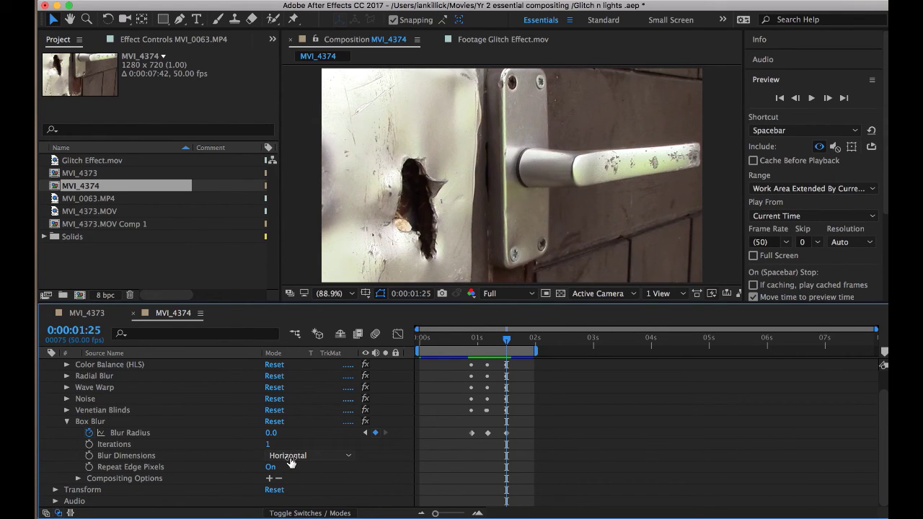
Expand Radial Blur and return to 1:09 to confirm Amount reads 10.0
left_click(232, 436)
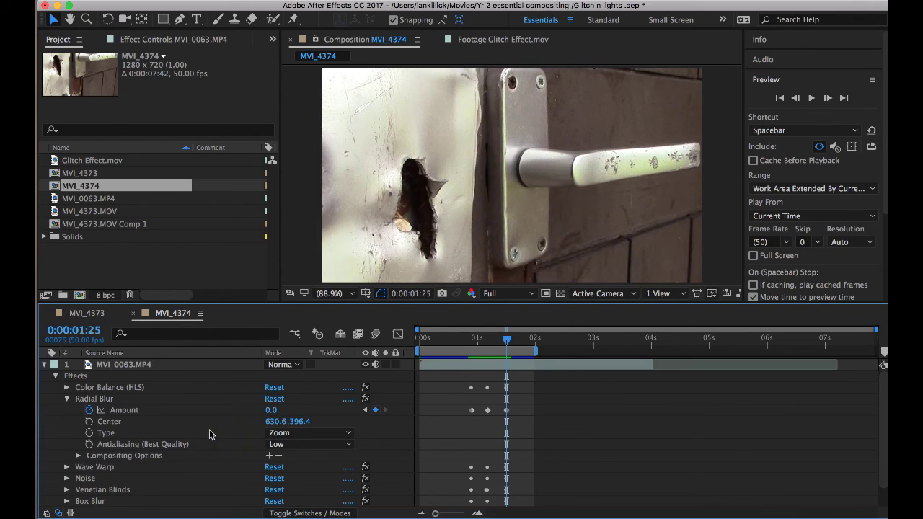
left_click_drag(482, 344, 489, 339)
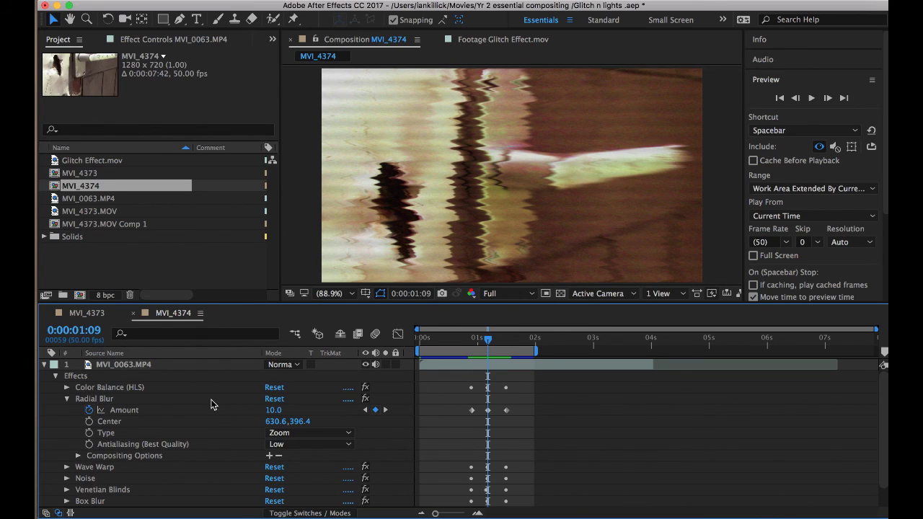
Collapse and re-expand the Effects group, then fold Radial Blur shut
left_click(56, 377)
left_click(56, 376)
left_click(66, 398)
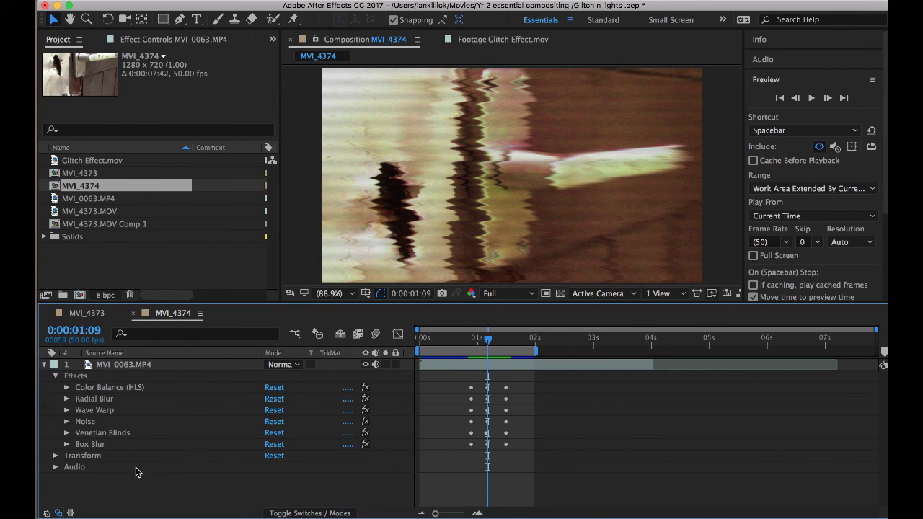